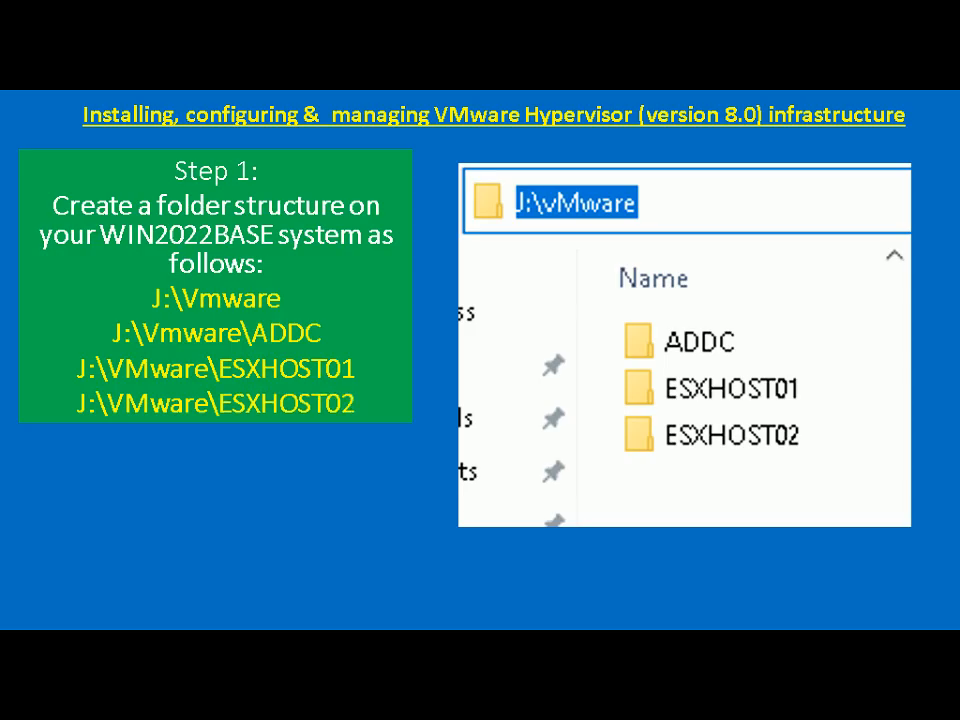
Switch to File Explorer and open the vMware folder on the VMs (J:) drive.
{"action": "key", "text": "super+d"}
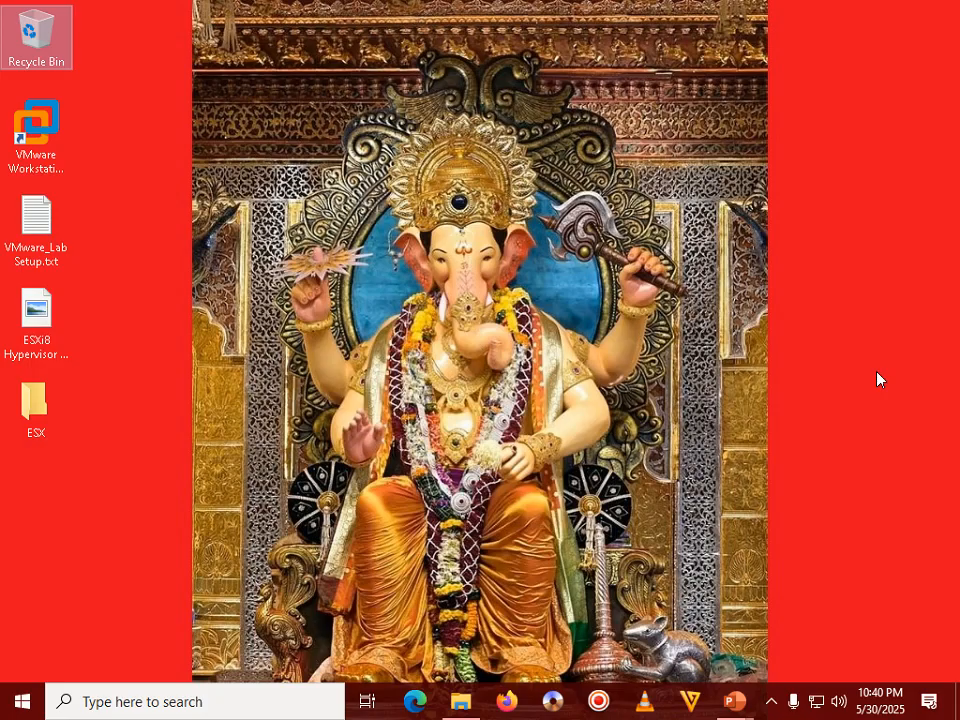
{"action": "left_click", "coordinate": [460, 701]}
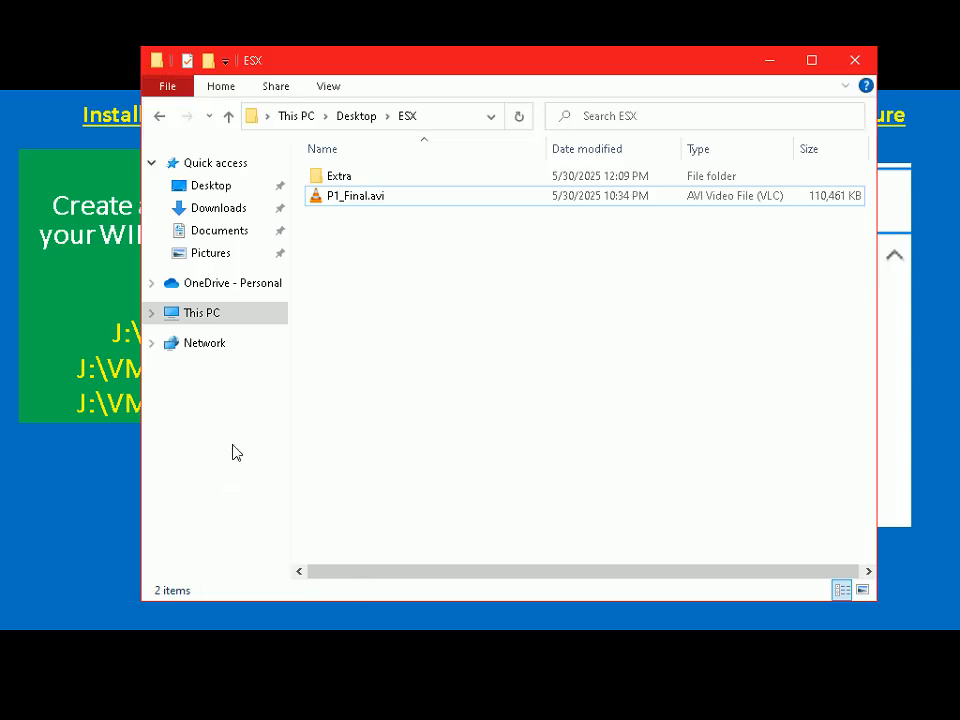
{"action": "left_click", "coordinate": [185, 310]}
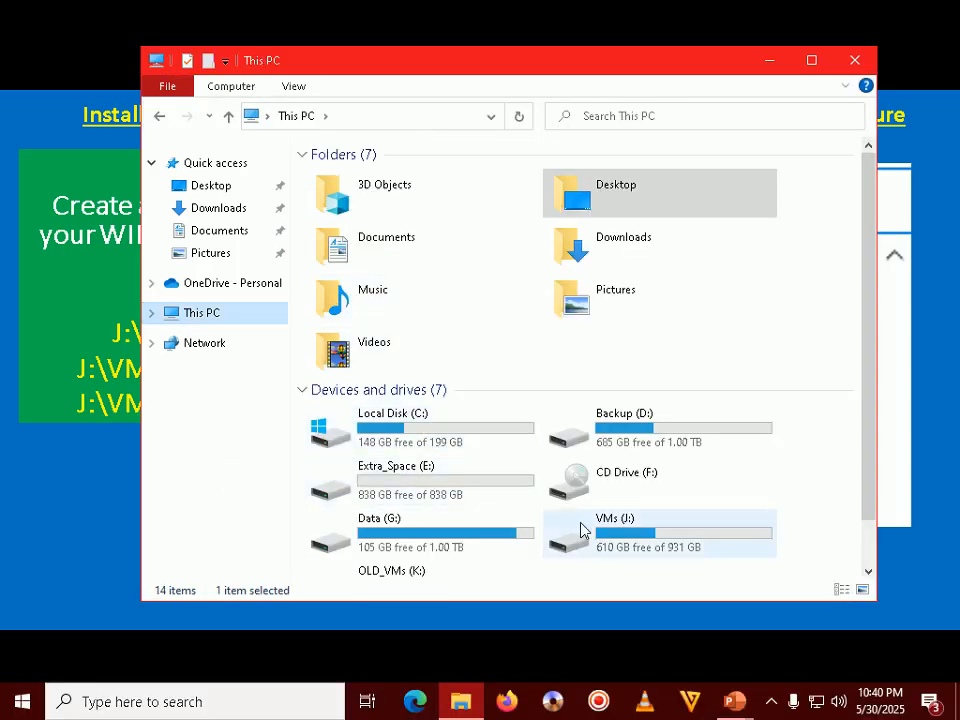
{"action": "scroll", "coordinate": [724, 489], "scroll_direction": "down", "scroll_amount": 1}
{"action": "double_click", "coordinate": [617, 497]}
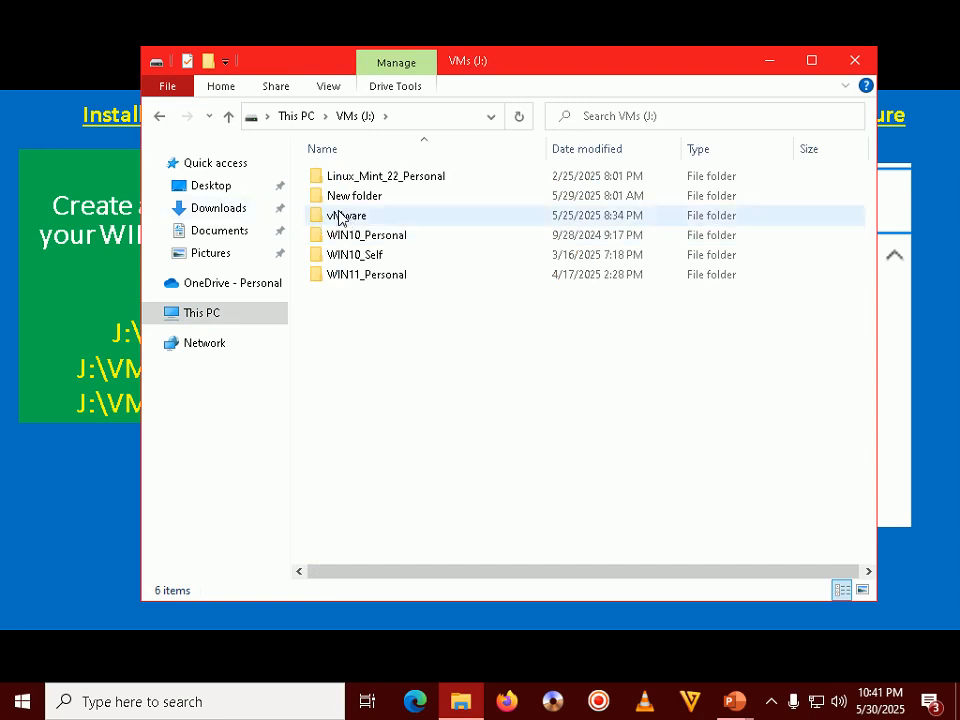
{"action": "double_click", "coordinate": [340, 217]}
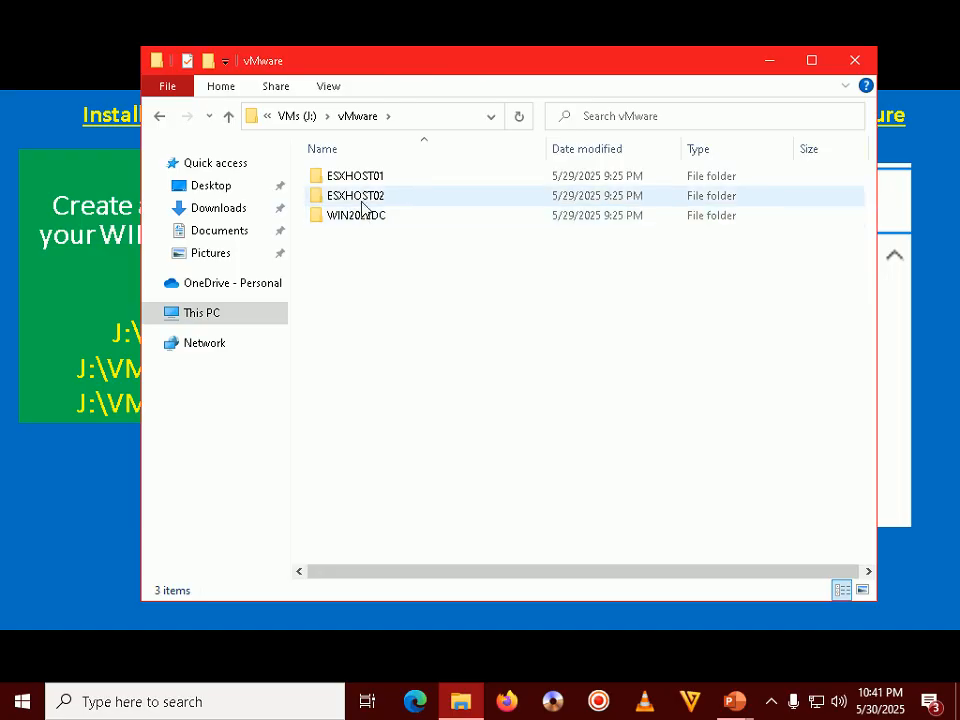
Inspect the contents of the WIN2022DC, ESXHOST02 and ESXHOST01 folders and return to the vMware folder.
{"action": "double_click", "coordinate": [364, 216]}
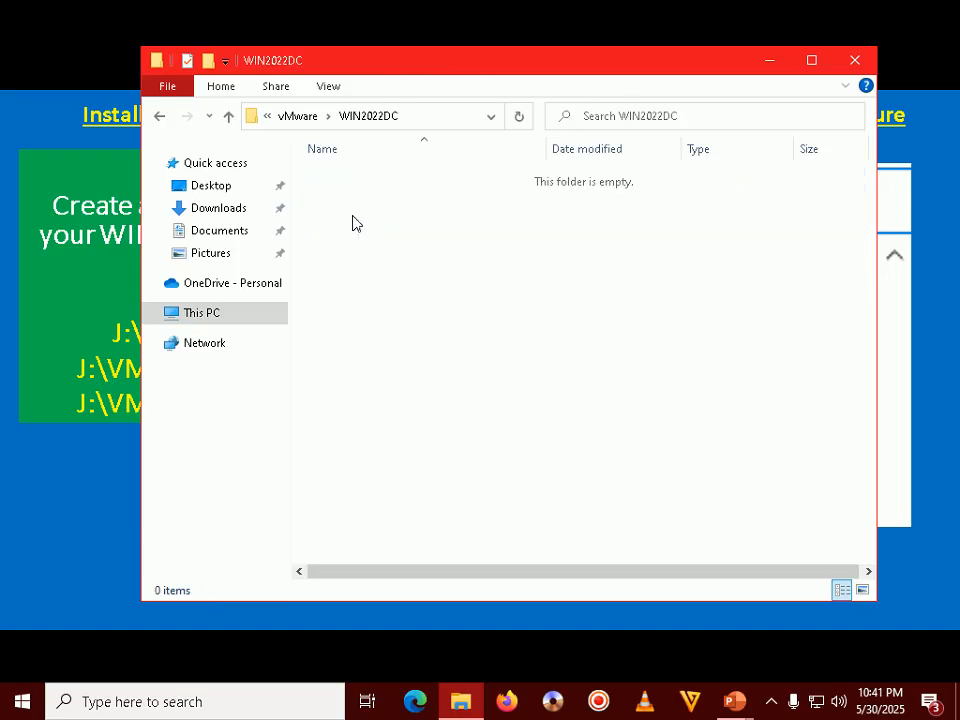
{"action": "left_click", "coordinate": [159, 117]}
{"action": "double_click", "coordinate": [353, 204]}
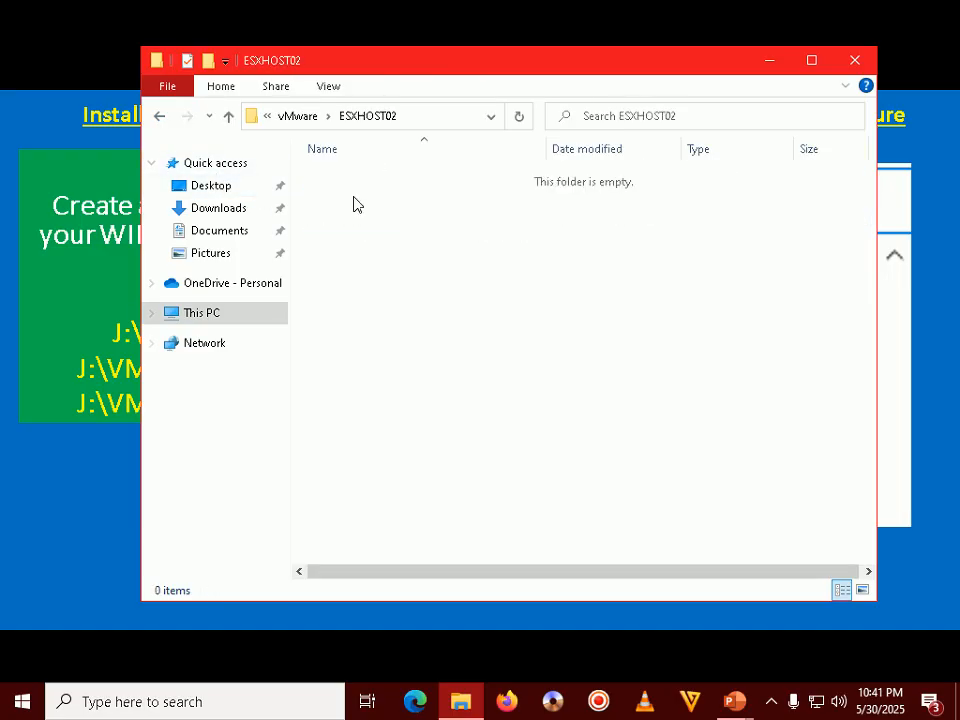
{"action": "left_click", "coordinate": [159, 117]}
{"action": "left_click", "coordinate": [359, 180]}
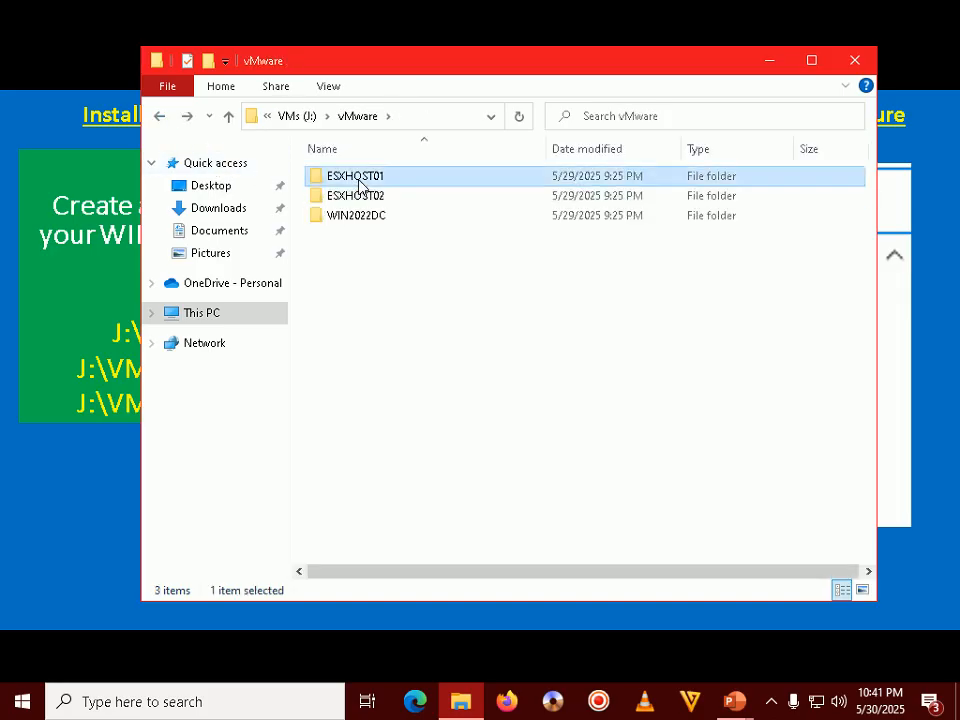
{"action": "double_click", "coordinate": [359, 180]}
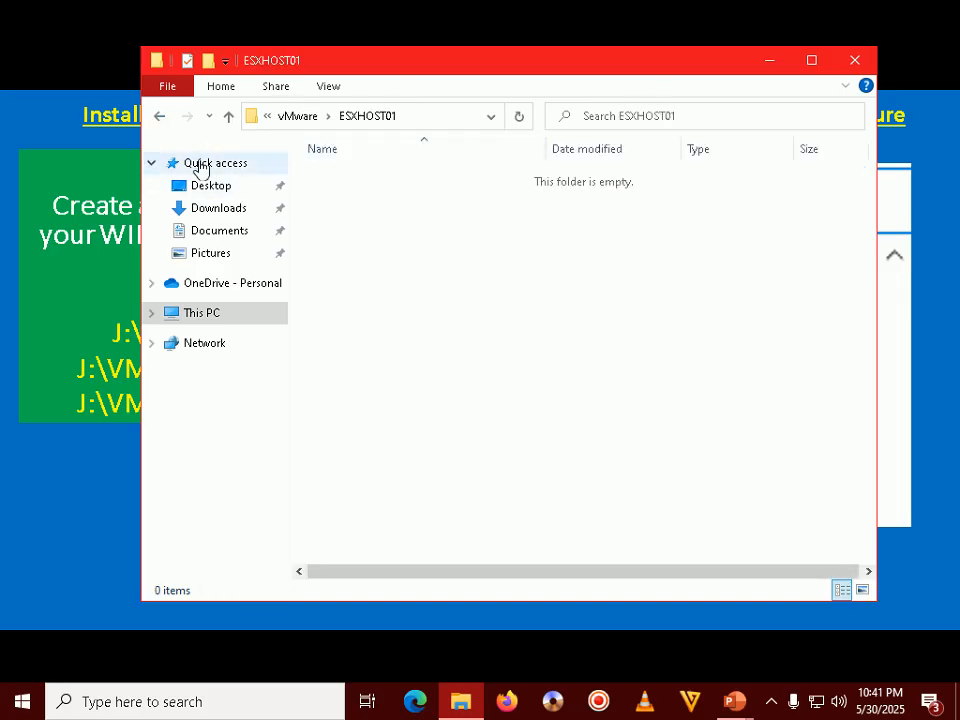
{"action": "left_click", "coordinate": [159, 117]}
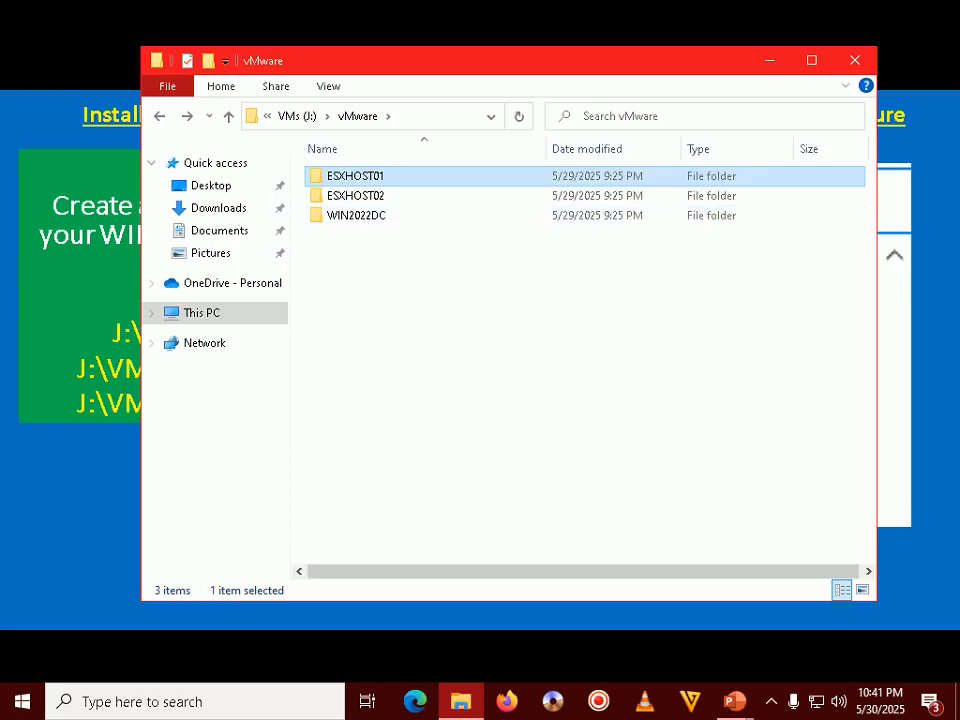
Advance the slide show, launch VMware Workstation Pro from the desktop and maximize its window.
{"action": "key", "text": "alt+Tab"}
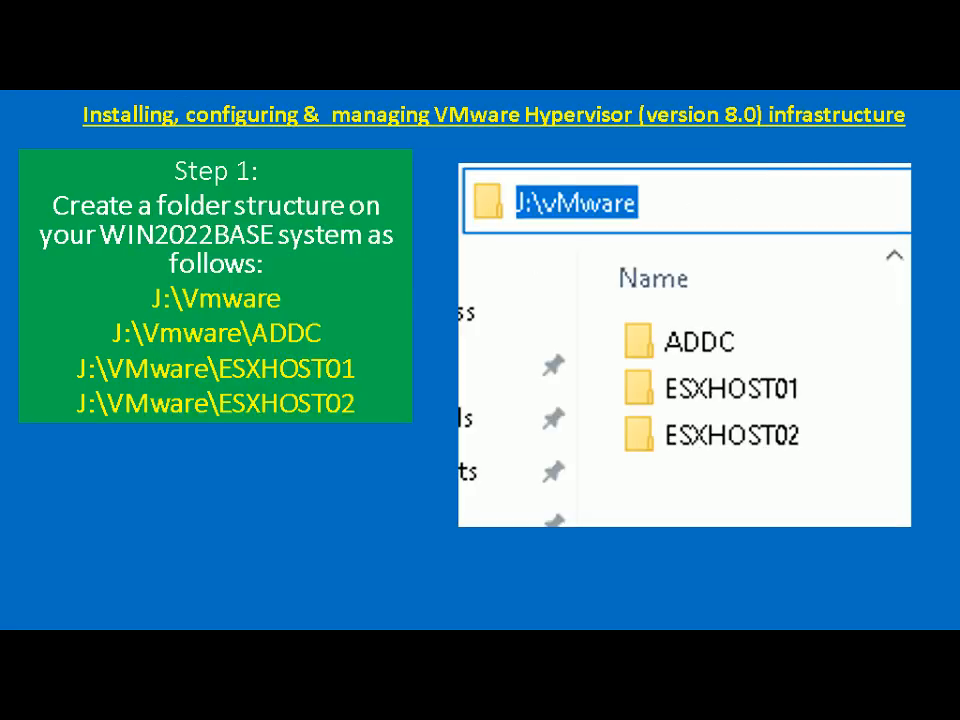
{"action": "key", "text": "Right"}
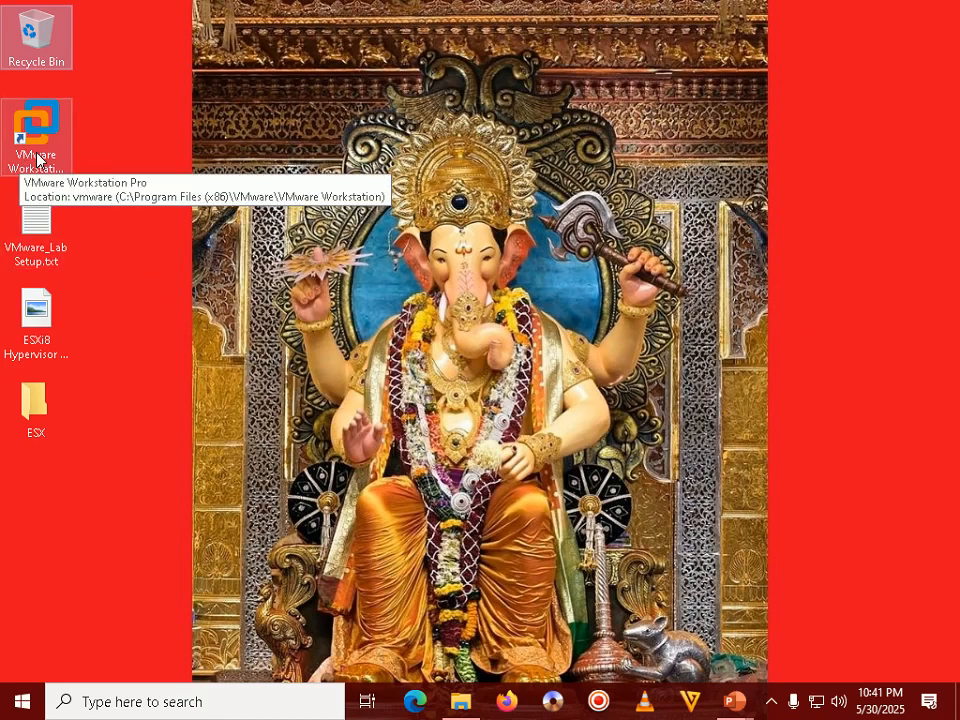
{"action": "left_click", "coordinate": [37, 160]}
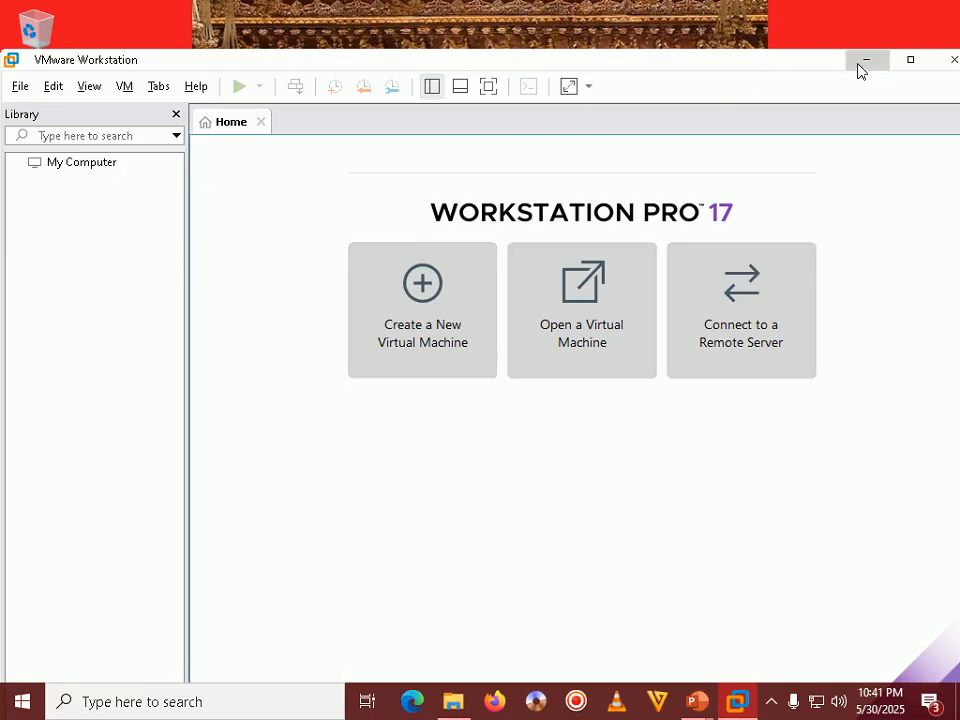
{"action": "left_click", "coordinate": [912, 61]}
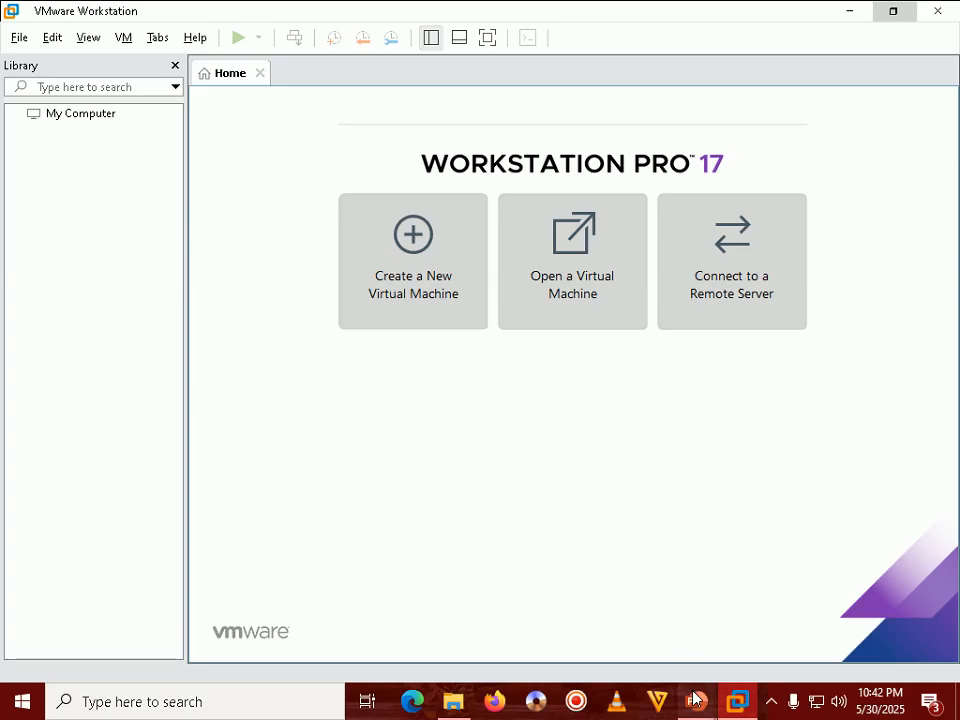
Consult the Step 3 slide in the slide show and open the Virtual Network Editor in VMware Workstation.
{"action": "mouse_move", "coordinate": [695, 698]}
{"action": "left_click", "coordinate": [792, 550]}
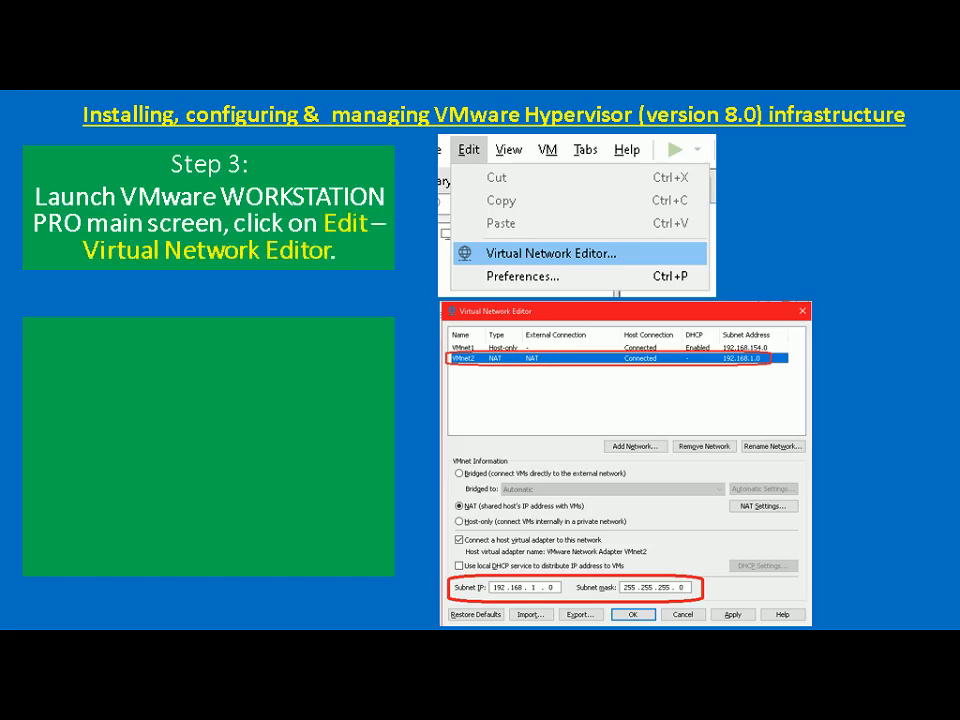
{"action": "key", "text": "alt+Tab"}
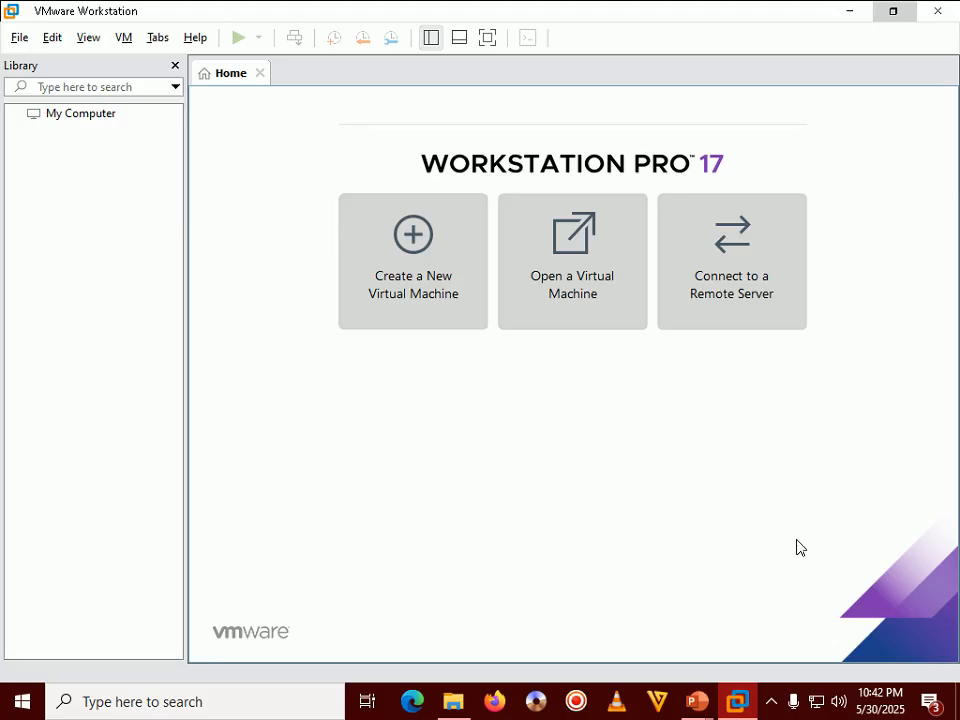
{"action": "left_click", "coordinate": [50, 40]}
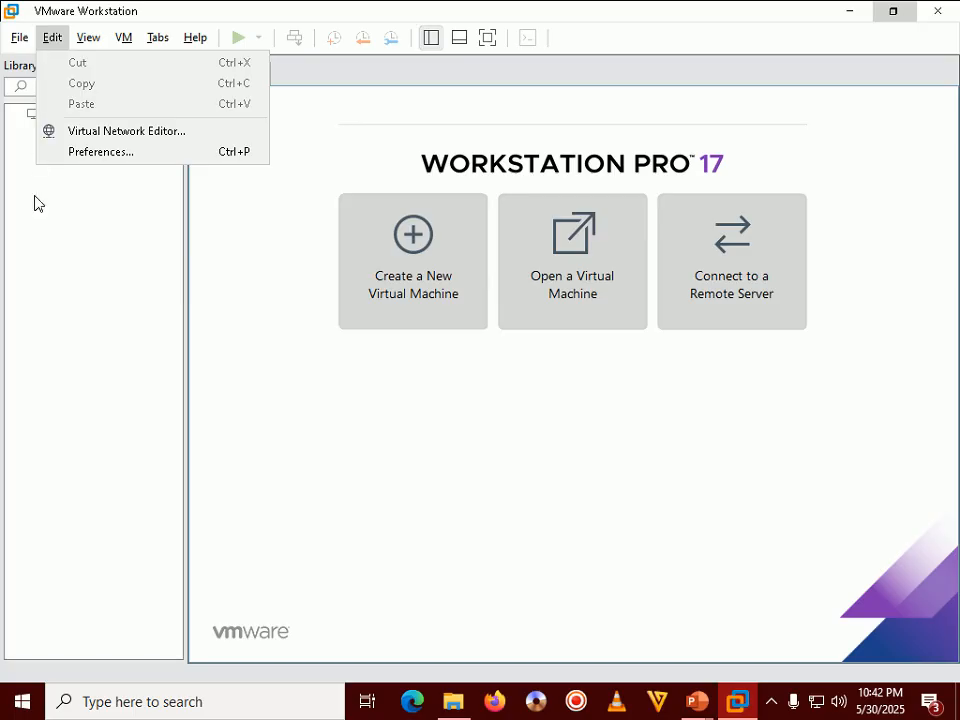
{"action": "left_click", "coordinate": [28, 150]}
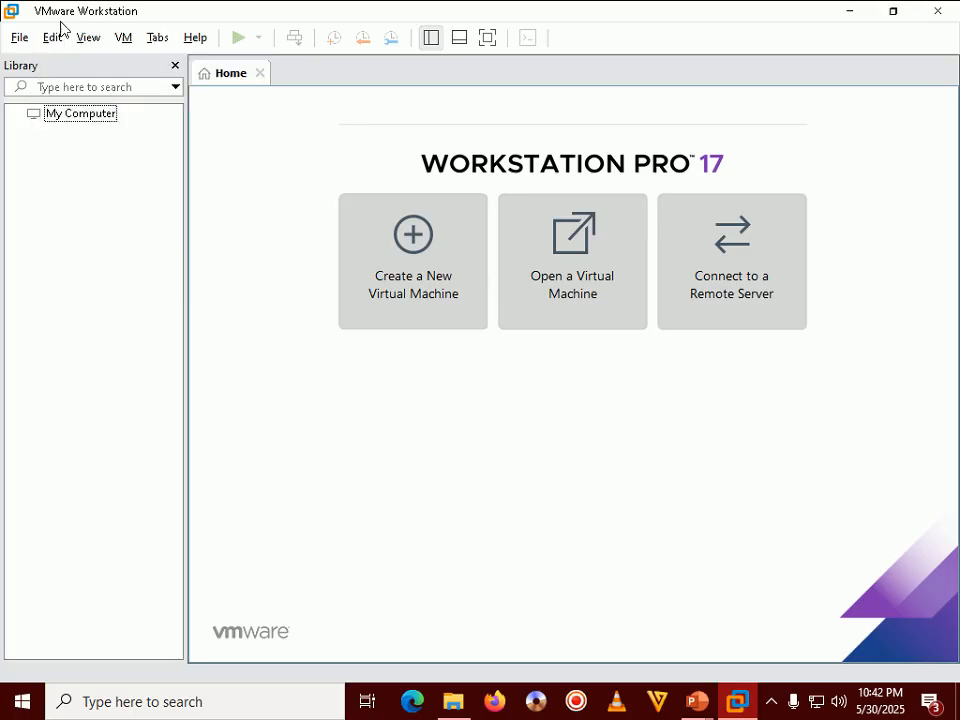
{"action": "left_click", "coordinate": [52, 40]}
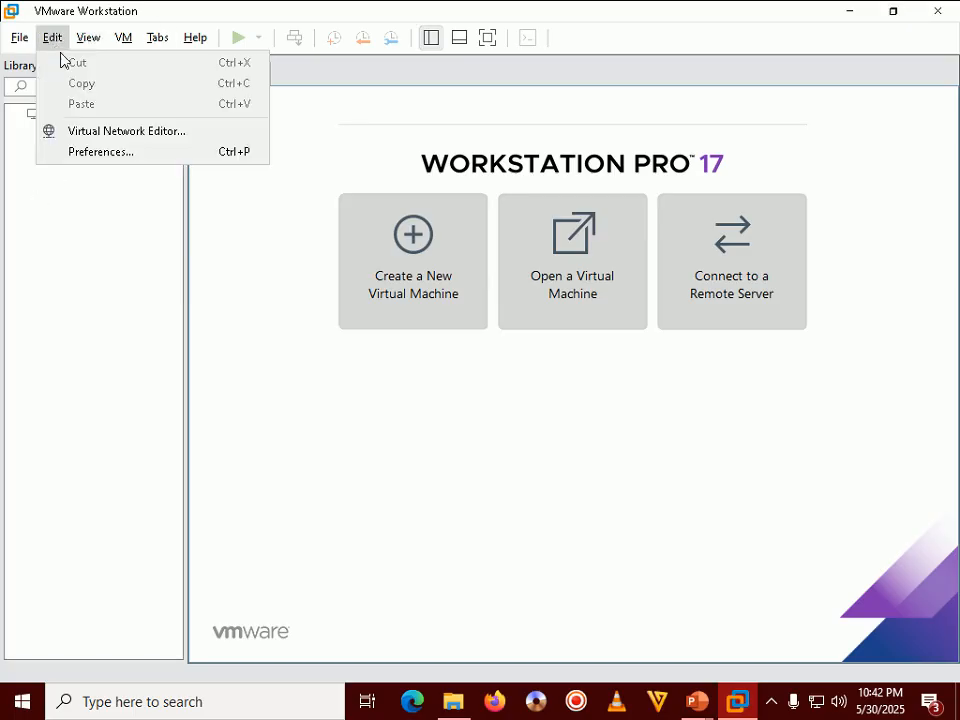
{"action": "left_click", "coordinate": [79, 131]}
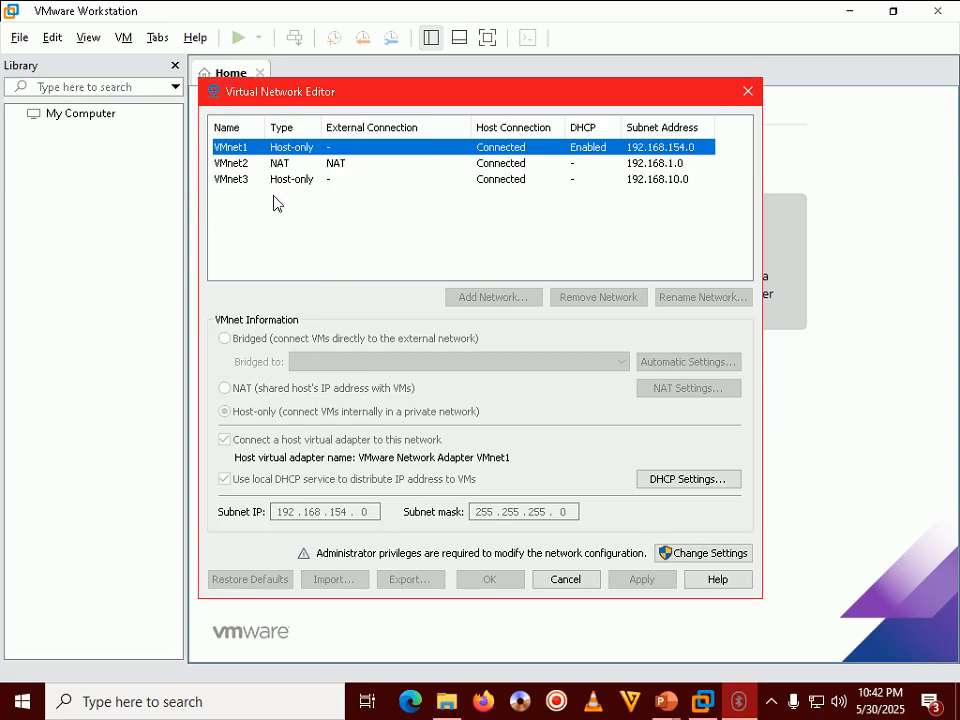
Review the VMnet2 and VMnet3 networks and unlock the network configuration for editing with administrator privileges.
{"action": "left_click", "coordinate": [281, 164]}
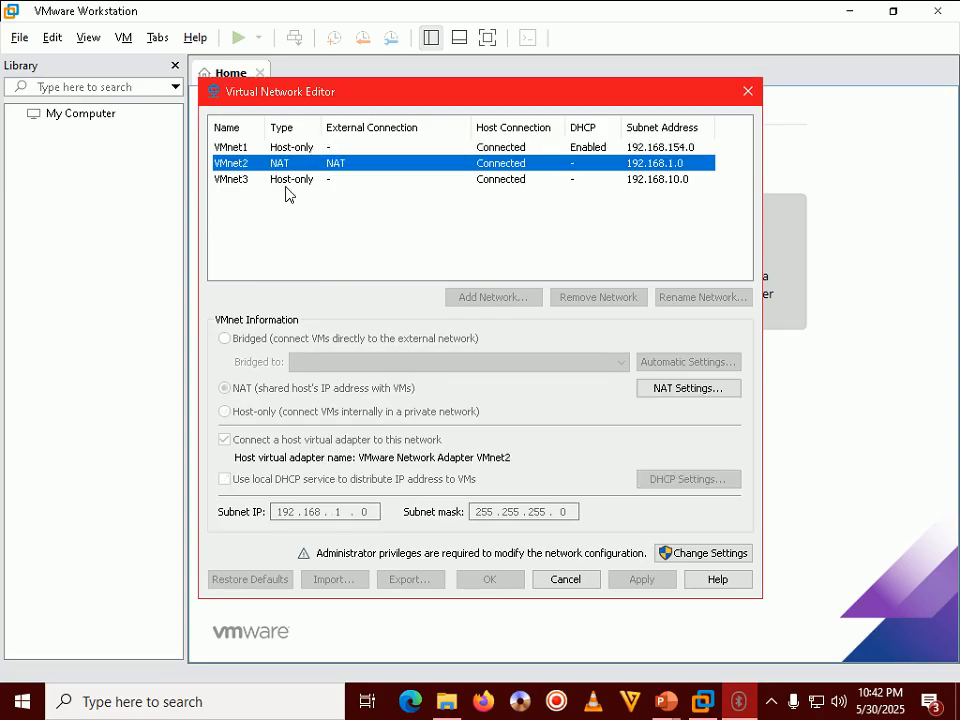
{"action": "left_click", "coordinate": [287, 183]}
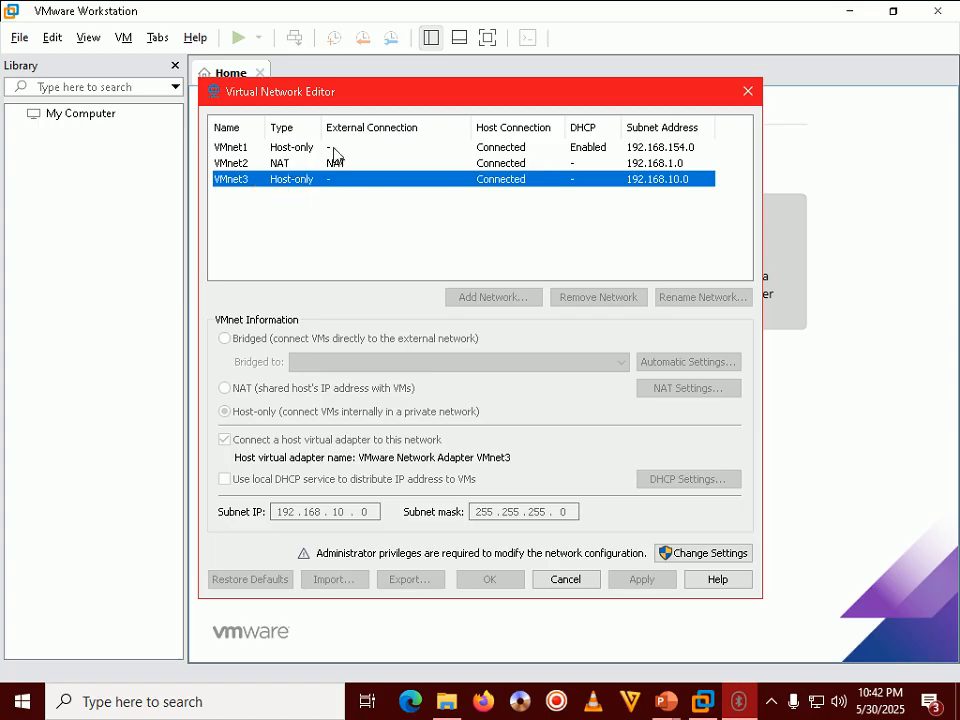
{"action": "left_click", "coordinate": [262, 167]}
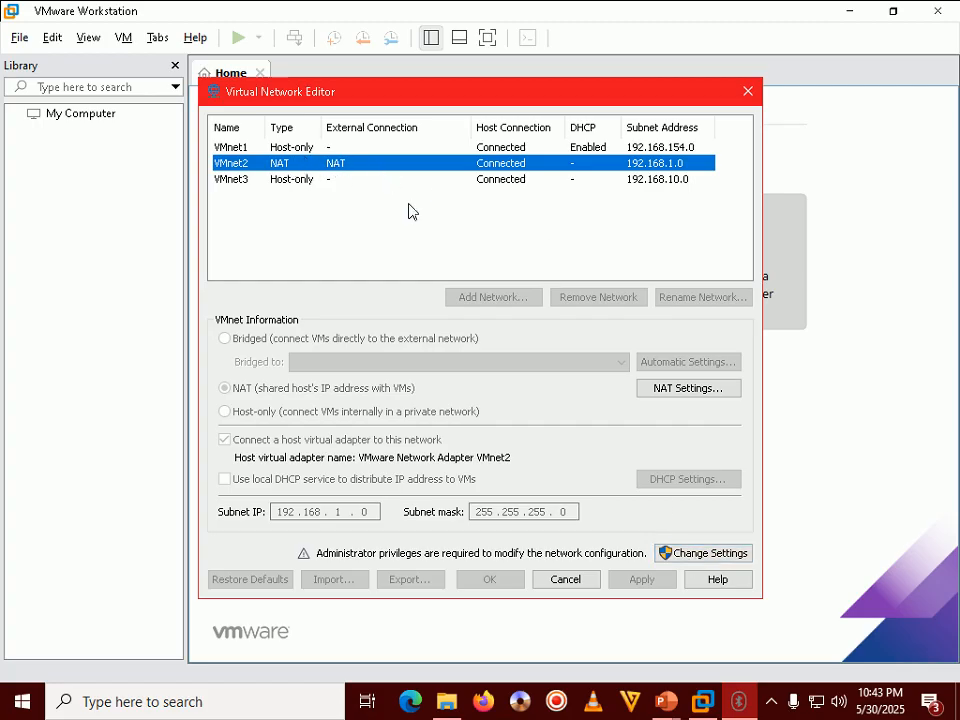
{"action": "left_click", "coordinate": [722, 556]}
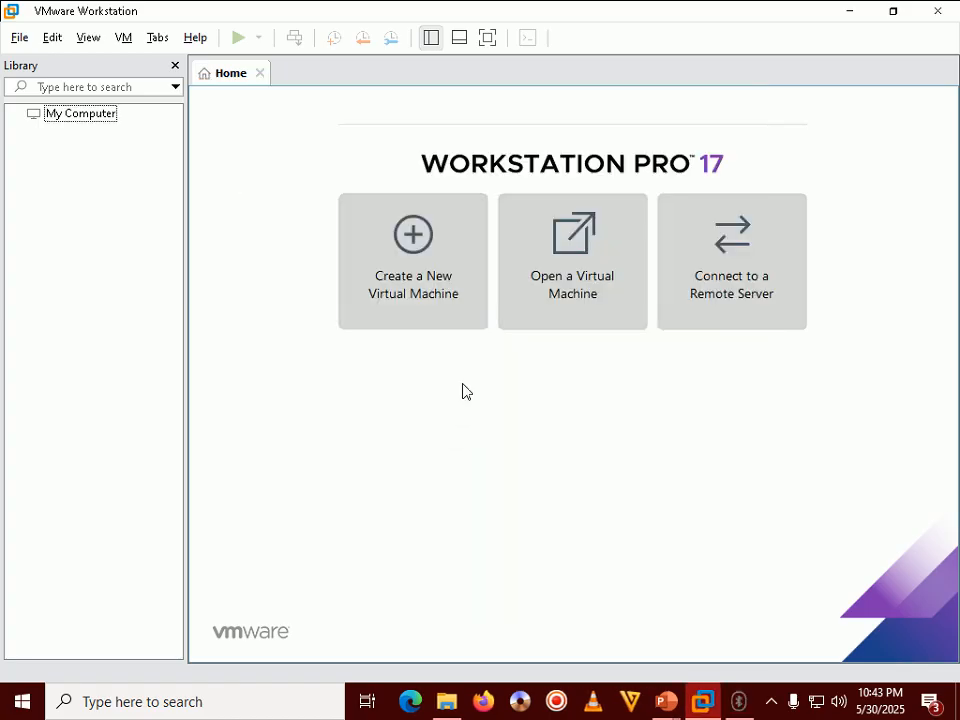
{"action": "left_click", "coordinate": [738, 702]}
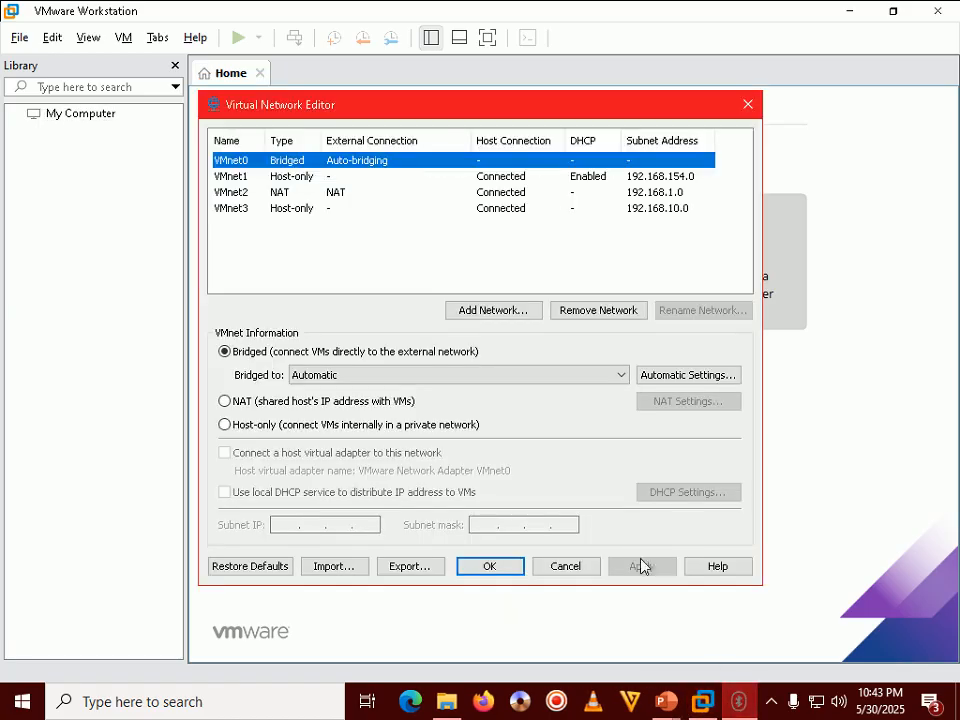
Examine which VMnet networks can be added in the Add a Virtual Network dialog, and leave without adding one.
{"action": "left_click", "coordinate": [507, 318]}
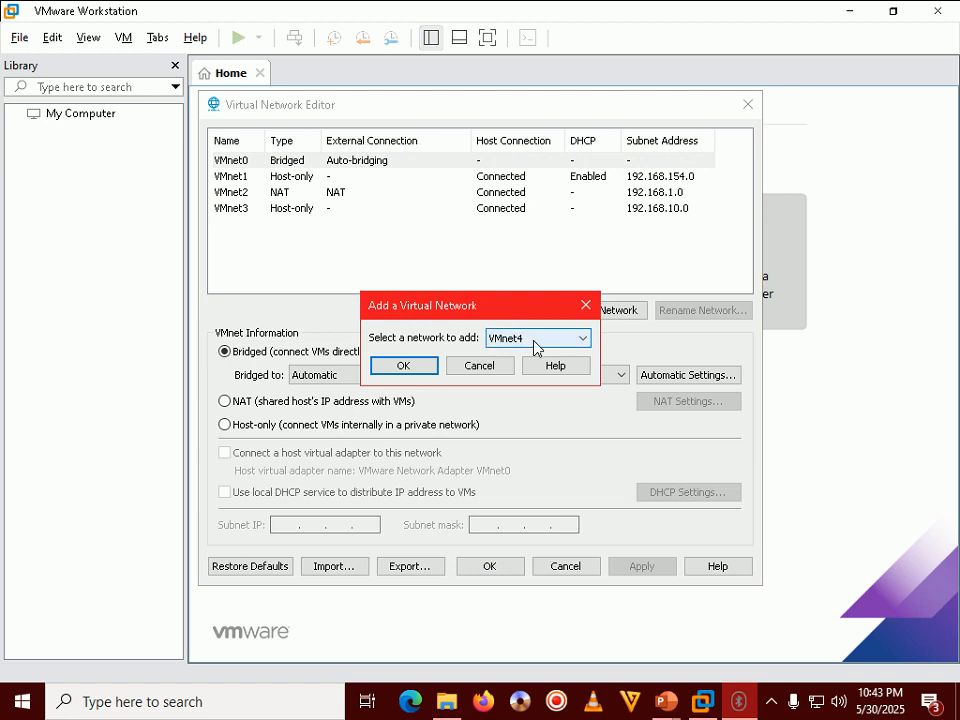
{"action": "left_click", "coordinate": [540, 342]}
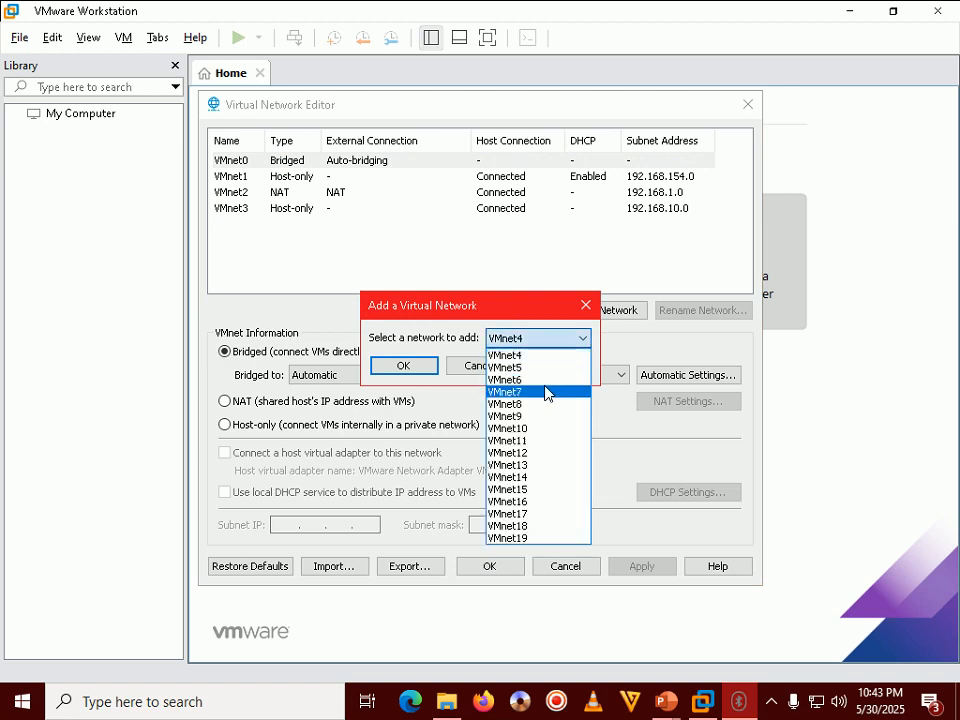
{"action": "left_click", "coordinate": [539, 340]}
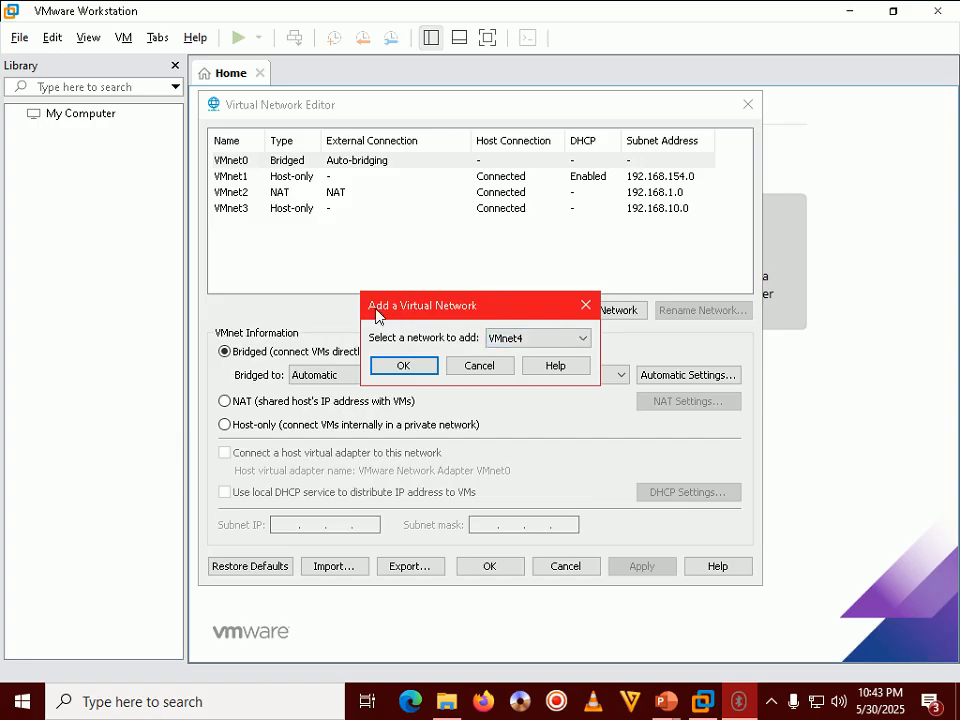
{"action": "left_click", "coordinate": [466, 366]}
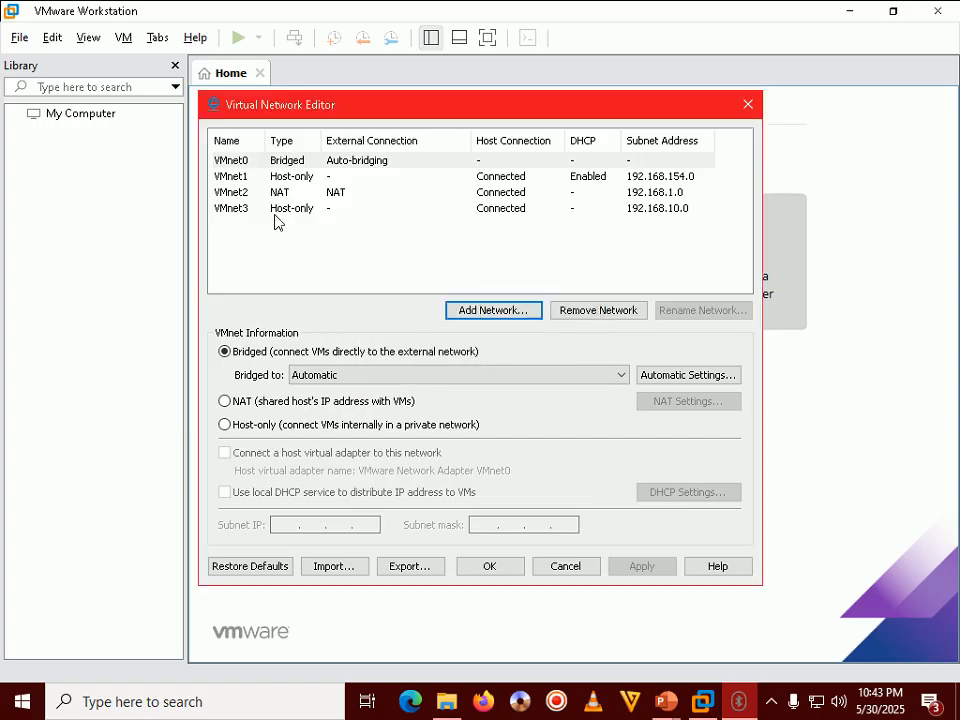
Remove the bridged VMnet0 network from the virtual network list.
{"action": "left_click", "coordinate": [240, 161]}
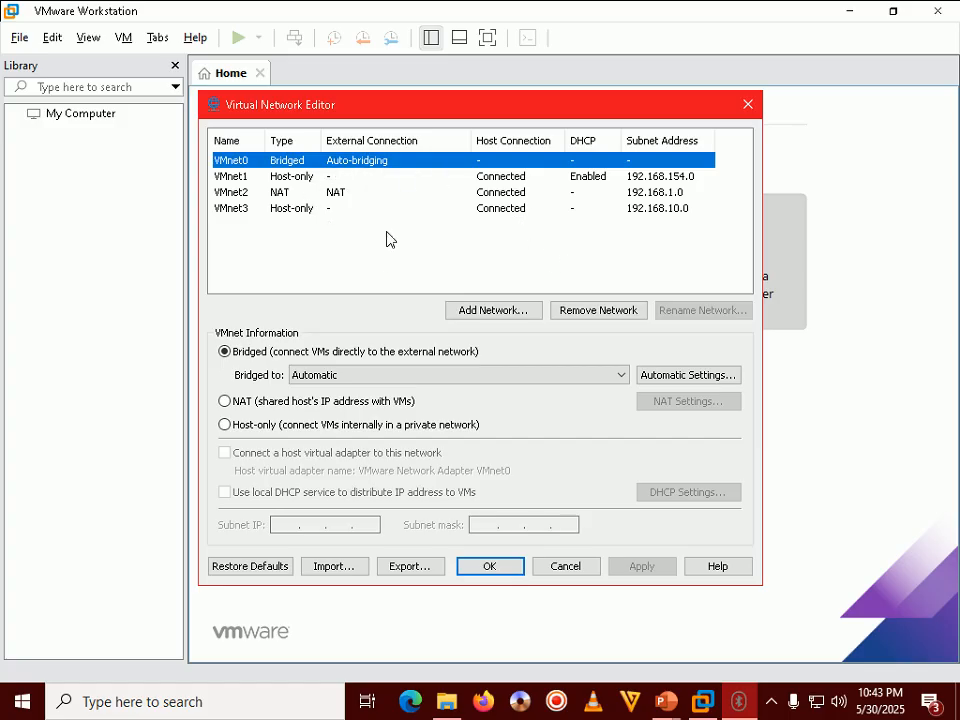
{"action": "left_click", "coordinate": [599, 309]}
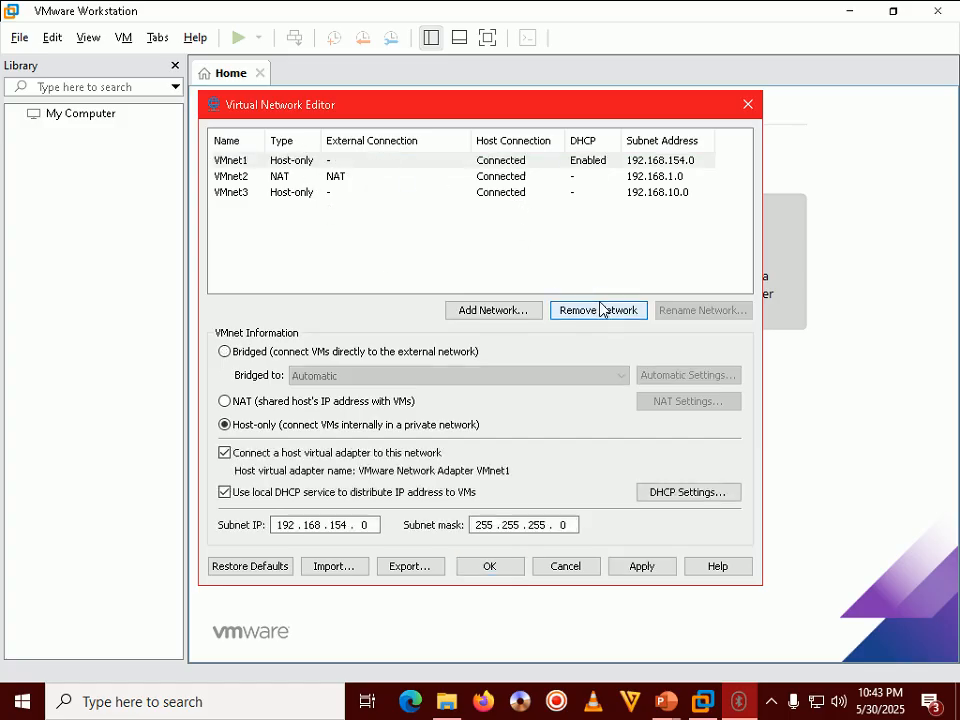
Compare the connection type, DHCP and subnet settings of VMnet3 and VMnet2, and close the editor without saving.
{"action": "left_click", "coordinate": [234, 192]}
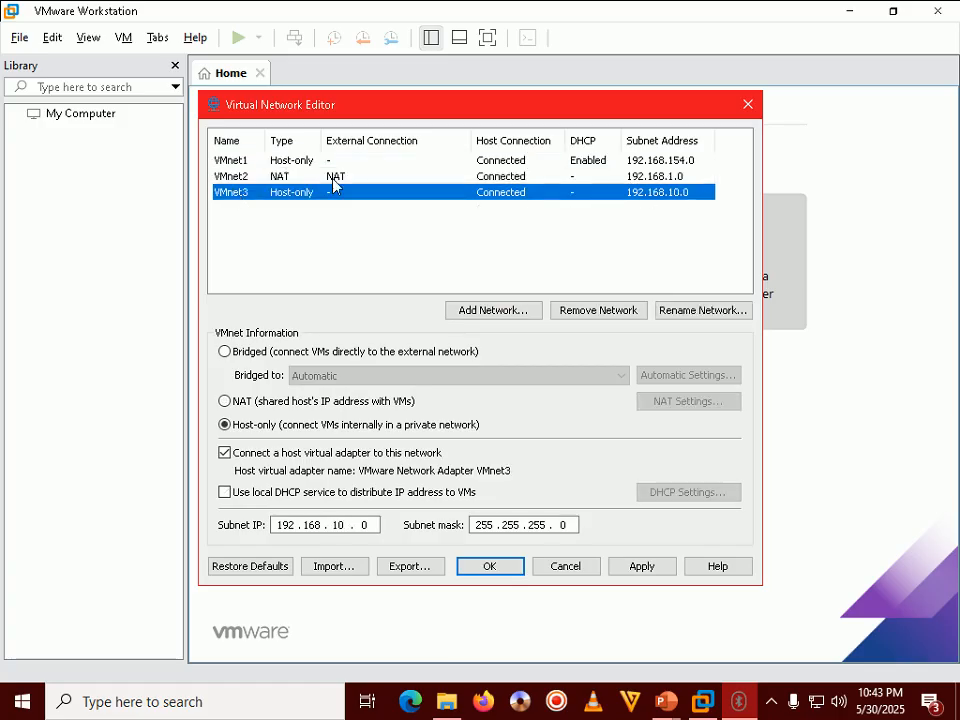
{"action": "left_click", "coordinate": [246, 179]}
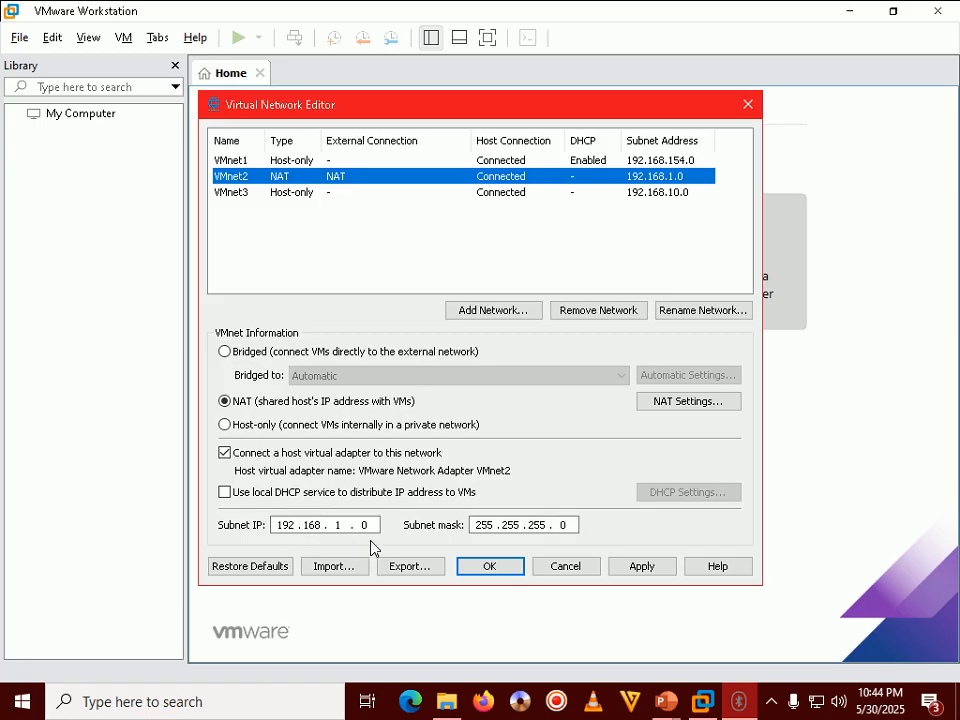
{"action": "left_click", "coordinate": [228, 193]}
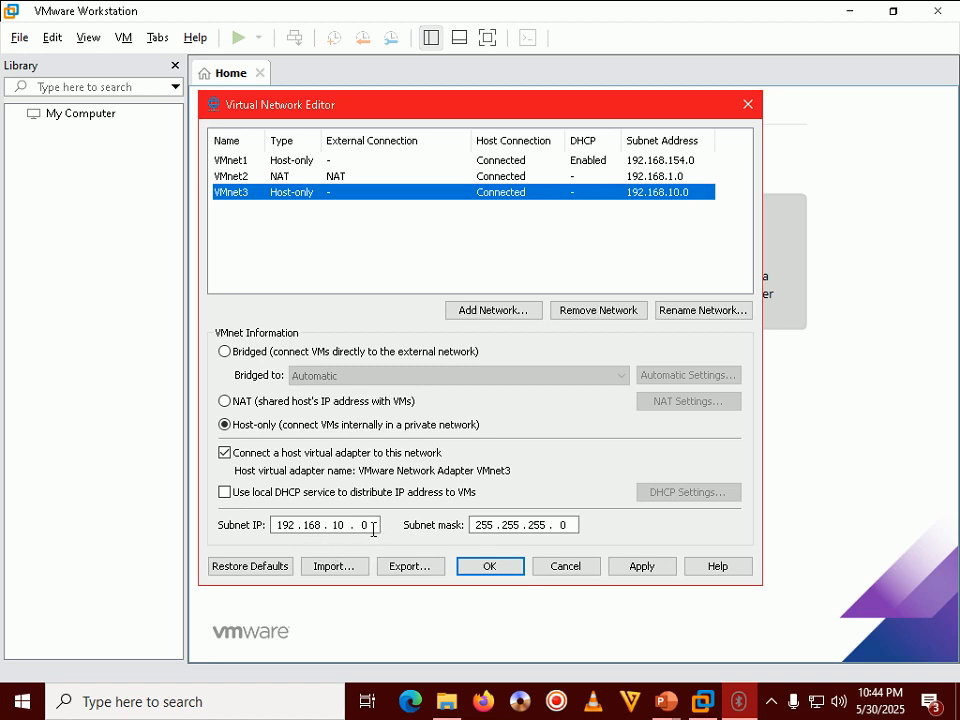
{"action": "left_click", "coordinate": [273, 180]}
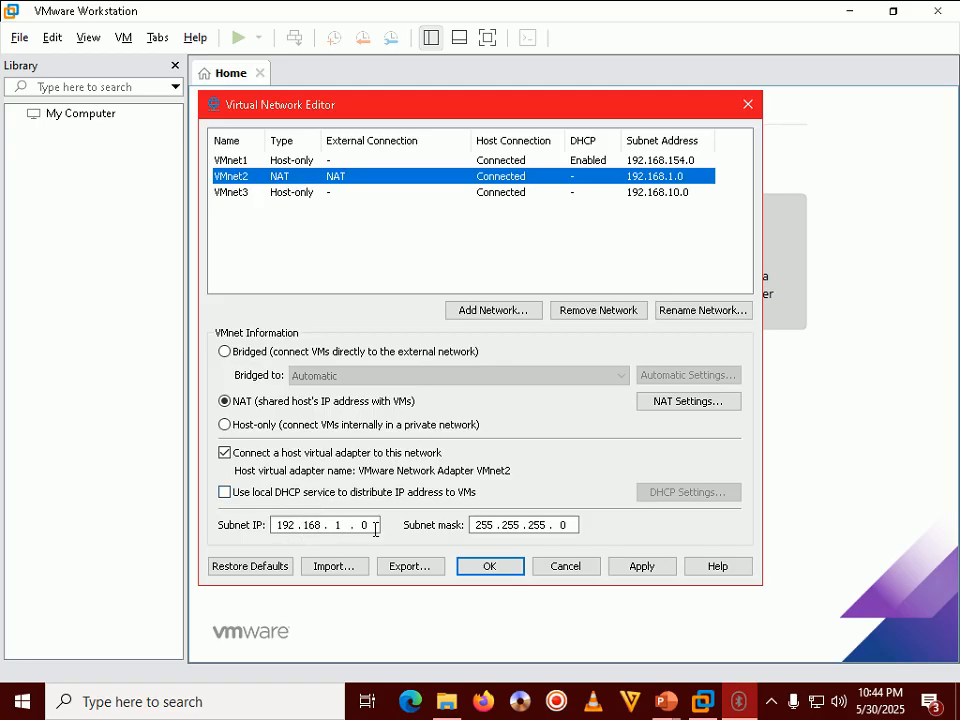
{"action": "left_click", "coordinate": [586, 576]}
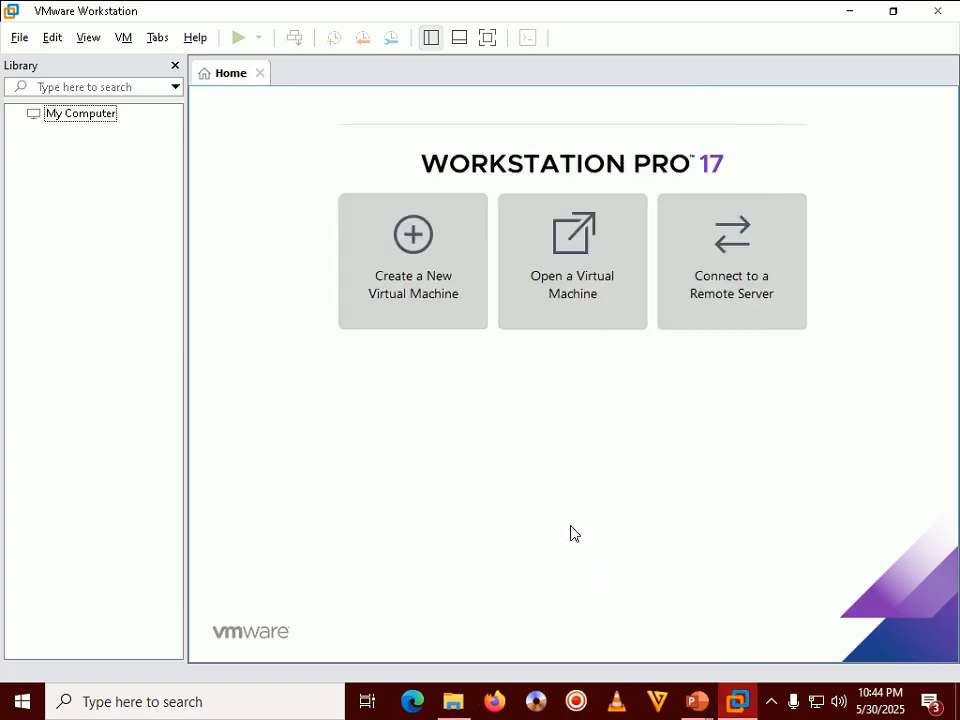
Switch back to the PowerPoint slide show and reveal the Step 4 instructions.
{"action": "mouse_move", "coordinate": [701, 708]}
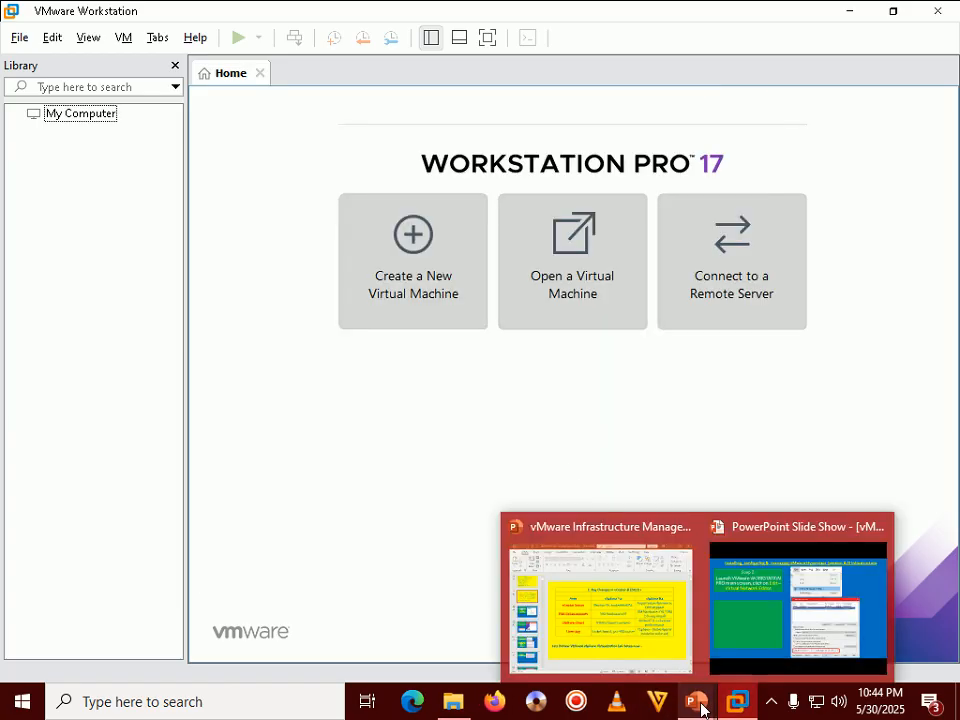
{"action": "left_click", "coordinate": [754, 611]}
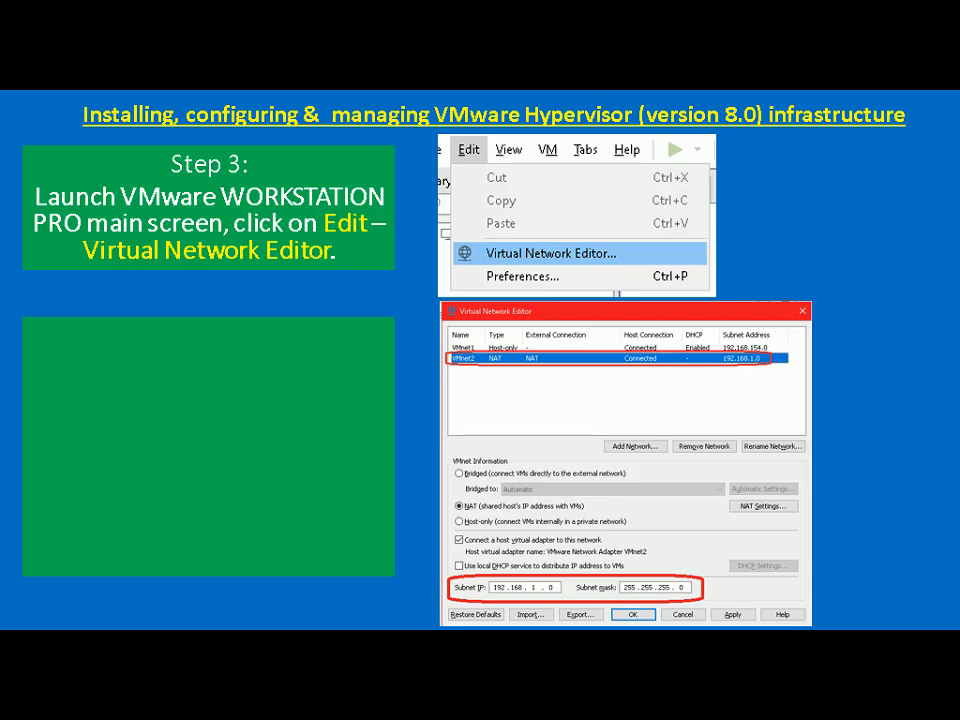
{"action": "key", "text": "Right"}
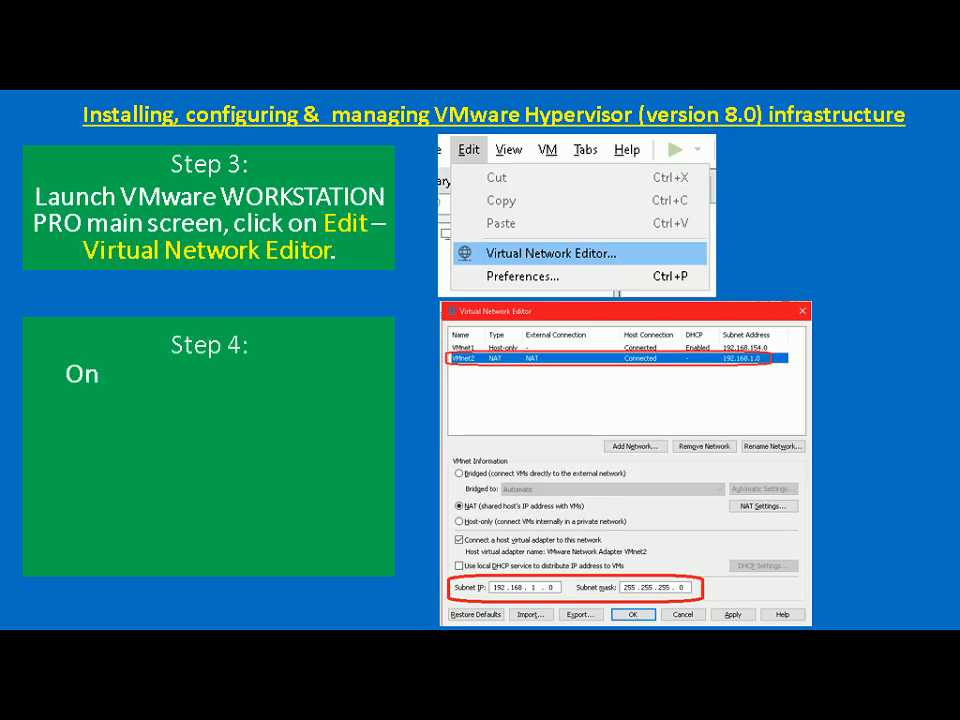